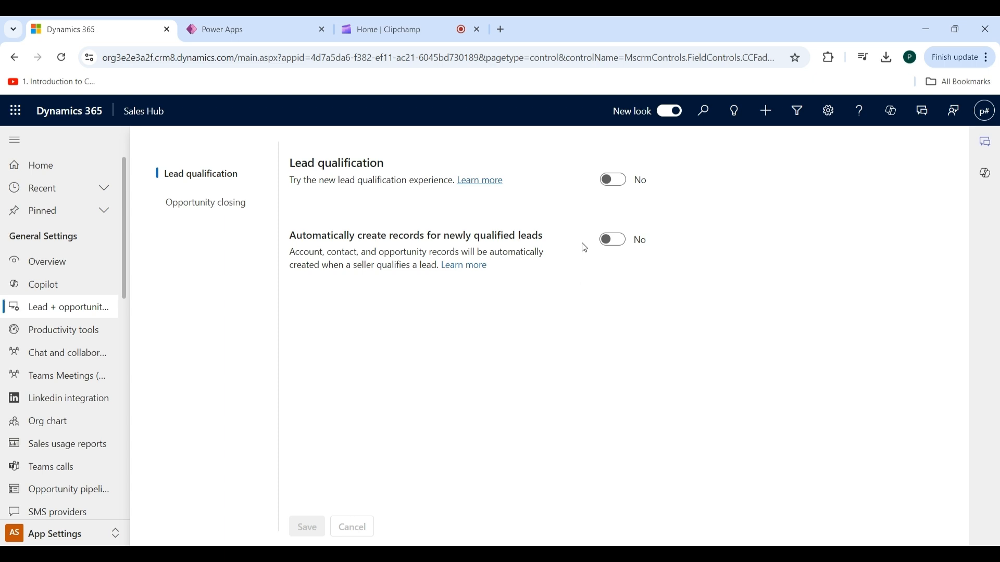
Enable the new lead qualification experience and set Seller as the creator of Account, Contact and Opportunity records
left_click(615, 182)
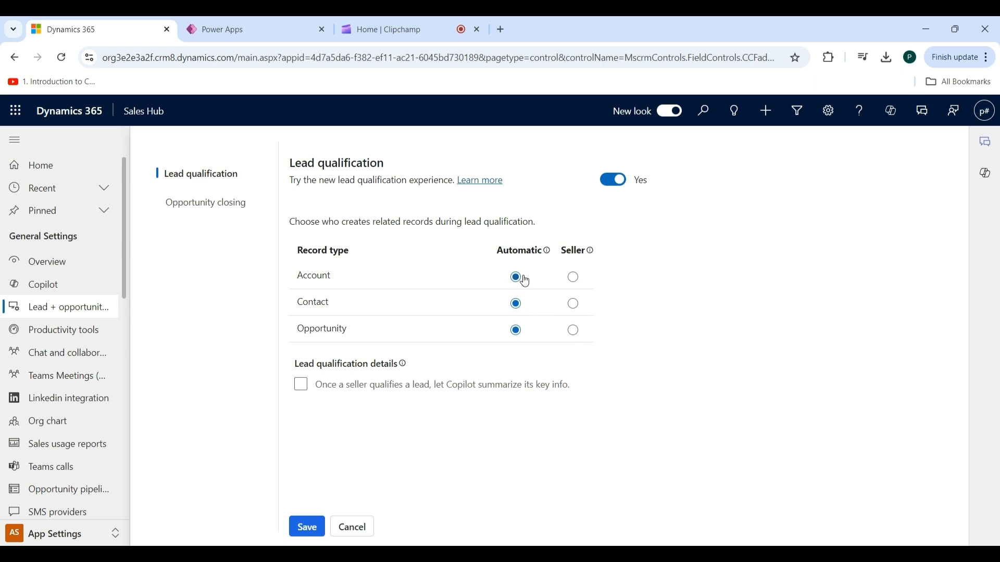
left_click(574, 280)
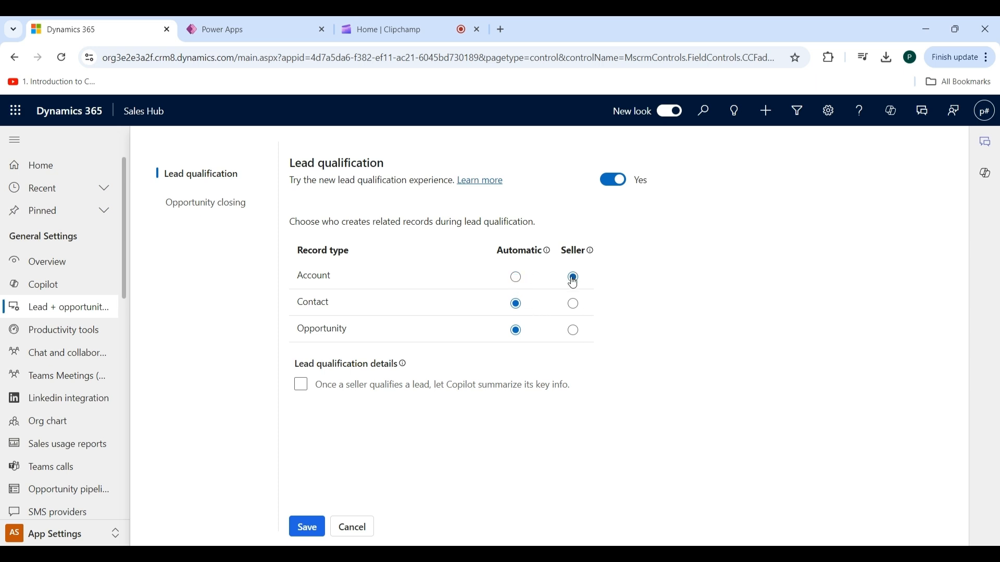
left_click(575, 308)
left_click(574, 332)
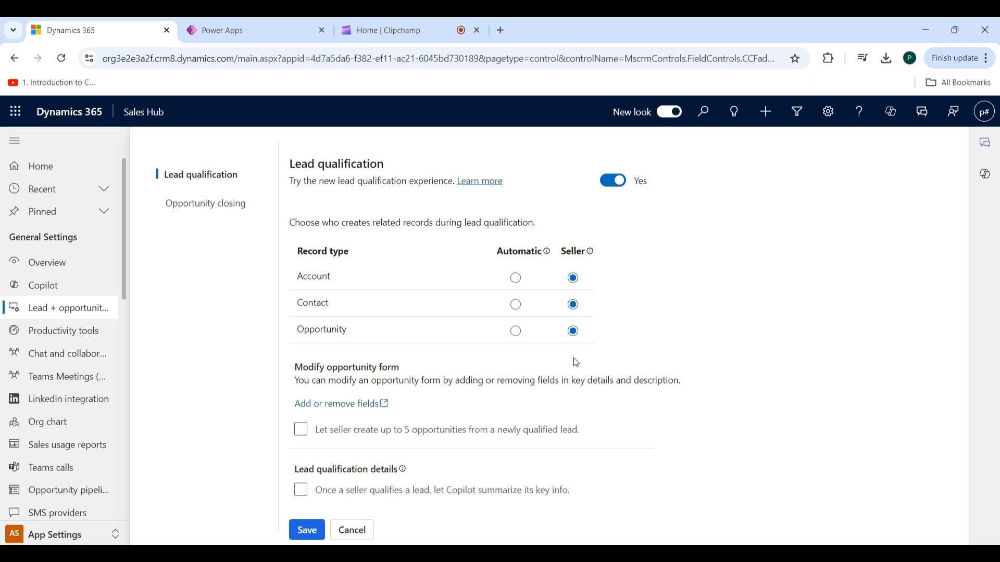
left_click(516, 335)
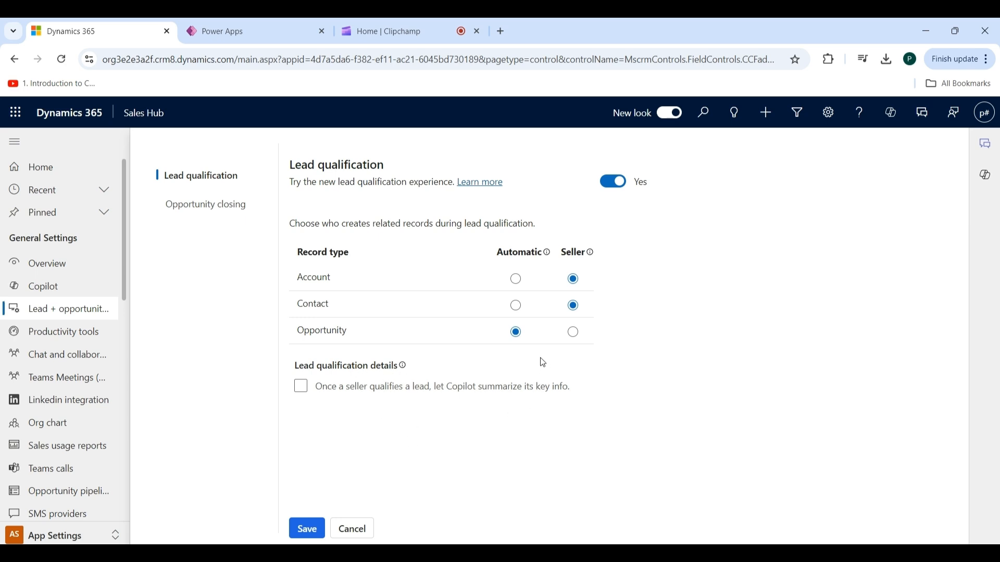
left_click(575, 334)
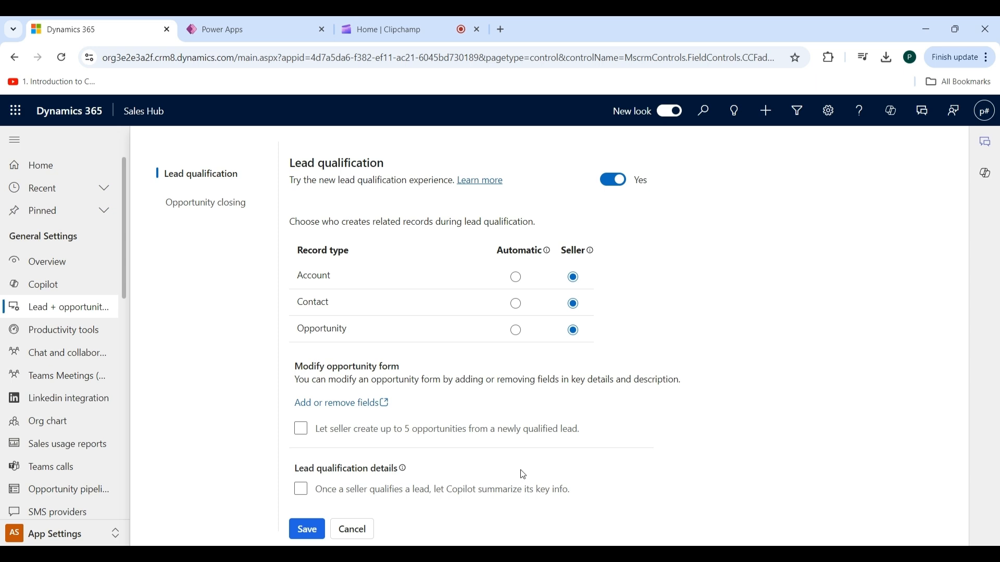
Switch to Power Apps and open the forms of the Opportunity table in the Testing solution
left_click(217, 30)
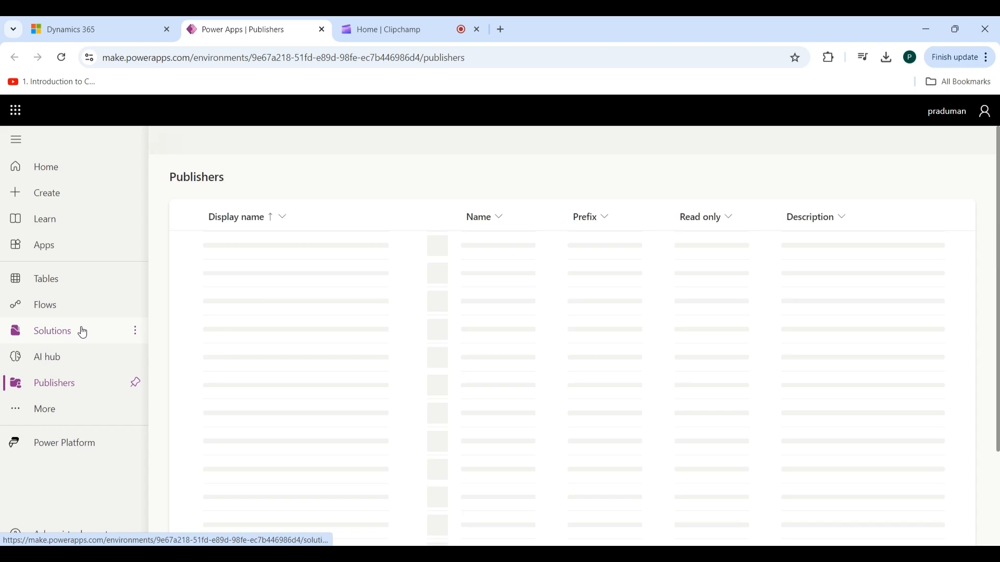
left_click(82, 332)
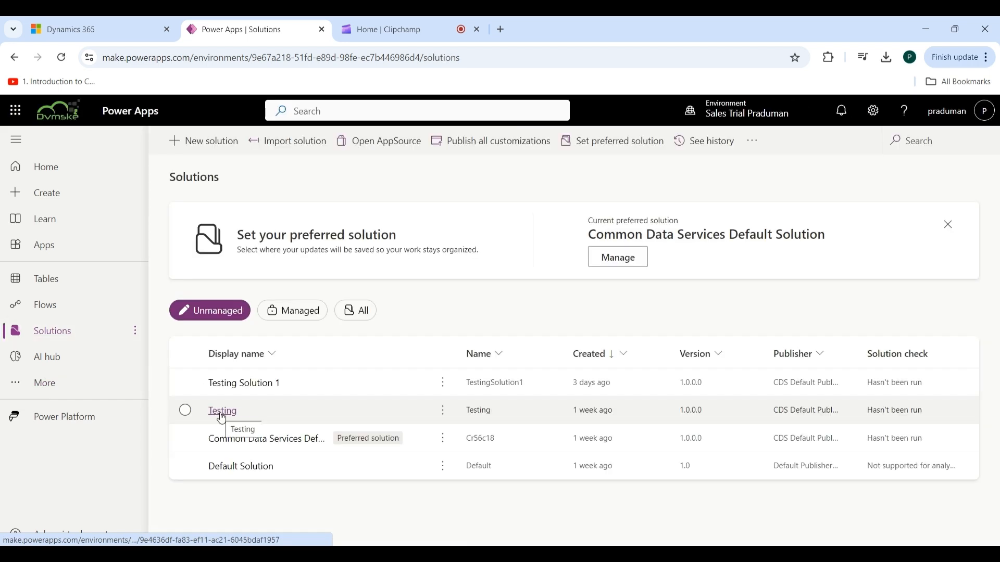
left_click(221, 416)
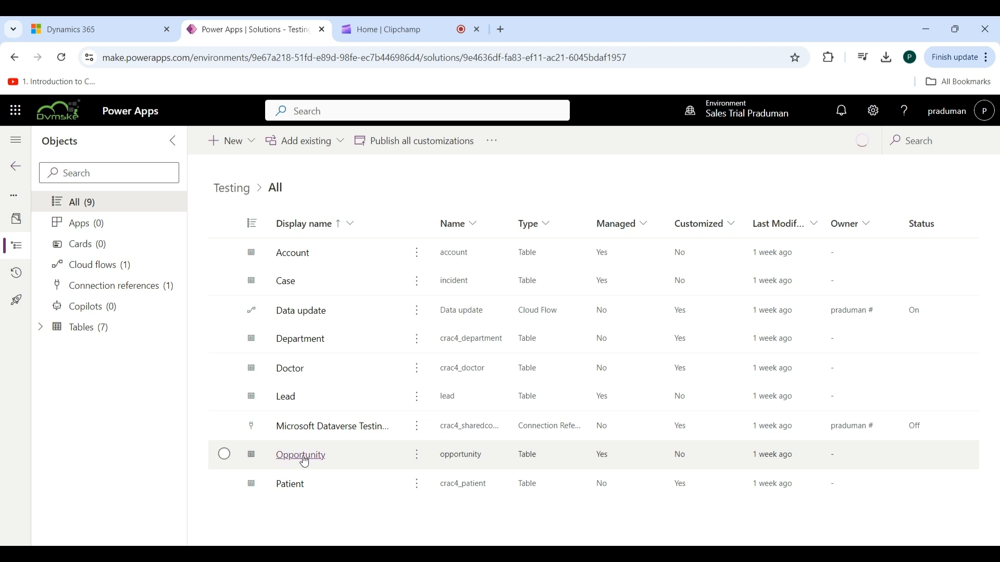
left_click(304, 461)
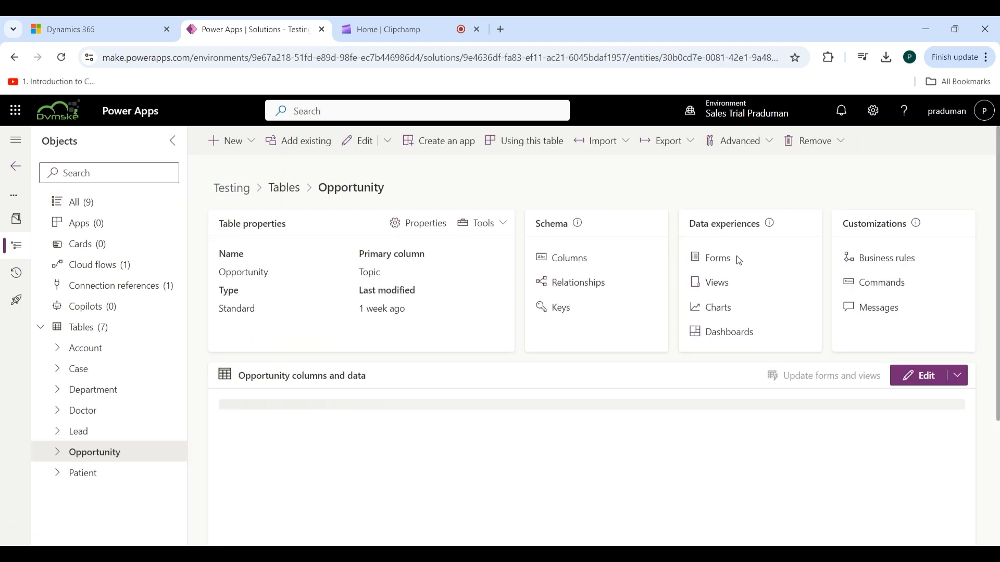
left_click(717, 259)
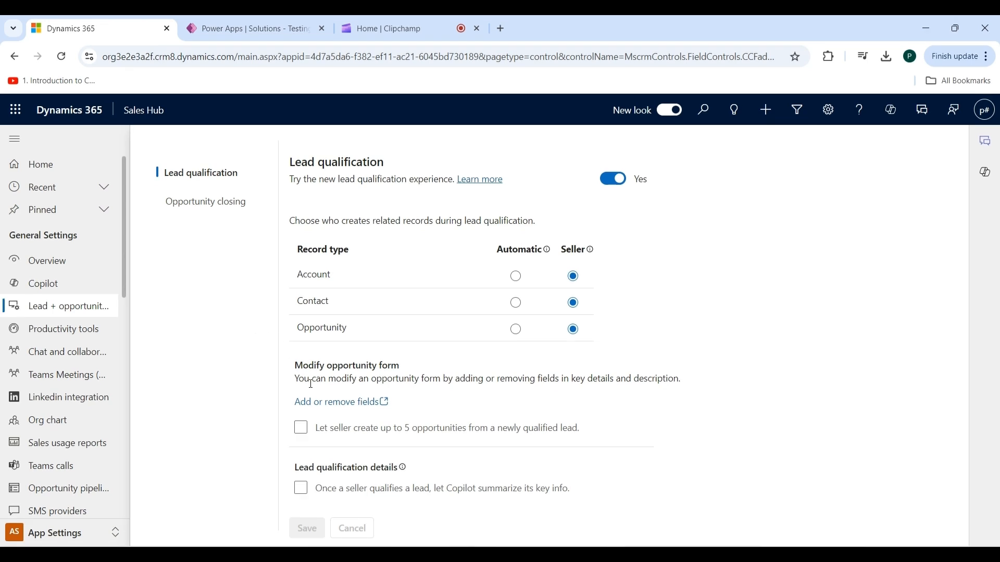
Allow sellers to create up to 5 opportunities, enable Copilot's summary of qualified leads, and save the settings
left_click(301, 430)
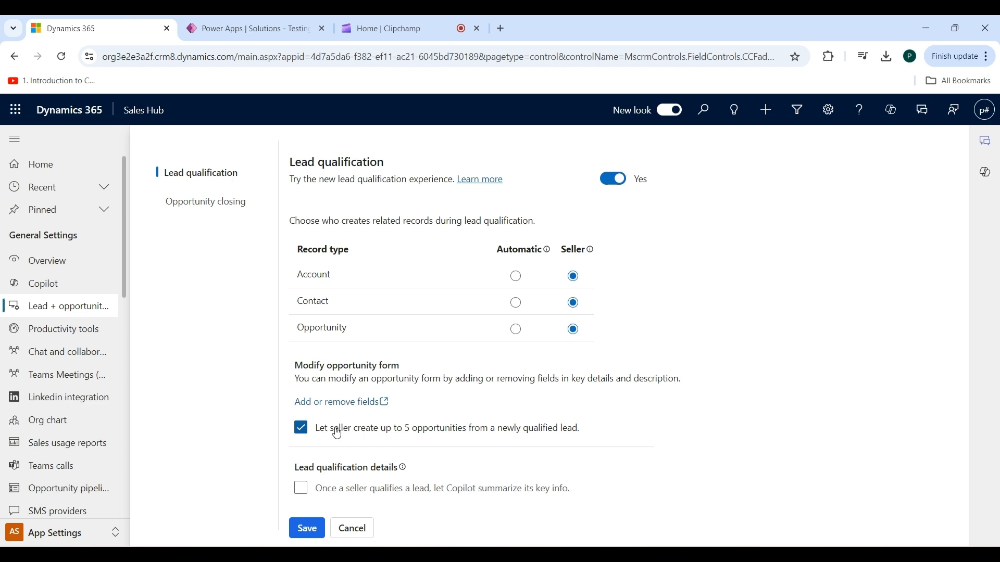
left_click(301, 429)
left_click(301, 428)
left_click(301, 488)
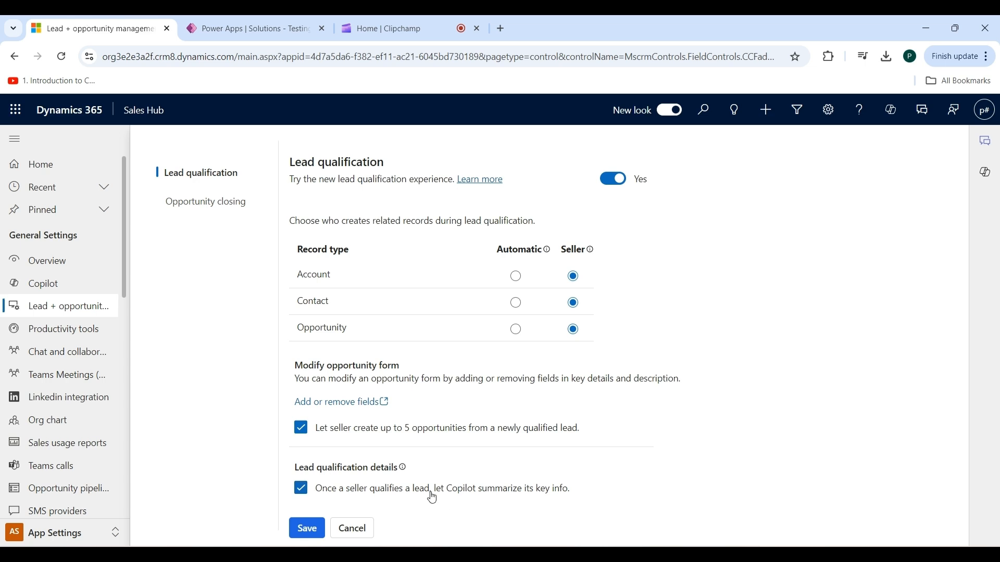
left_click(316, 530)
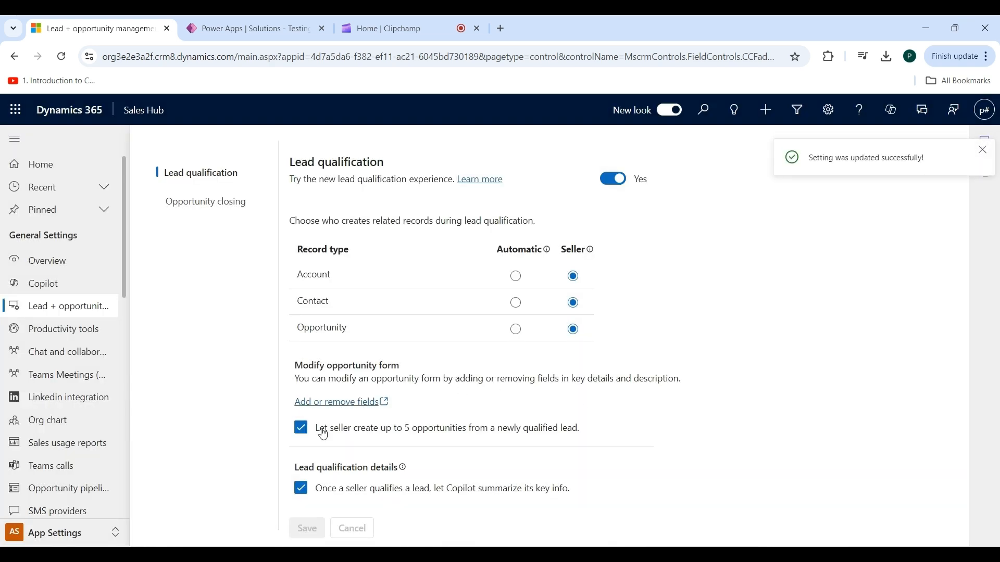
Go to the Sales area's leads and start qualifying the lead for 20 Airpot XL Coffee Makers for Alpine Ski House
left_click(44, 531)
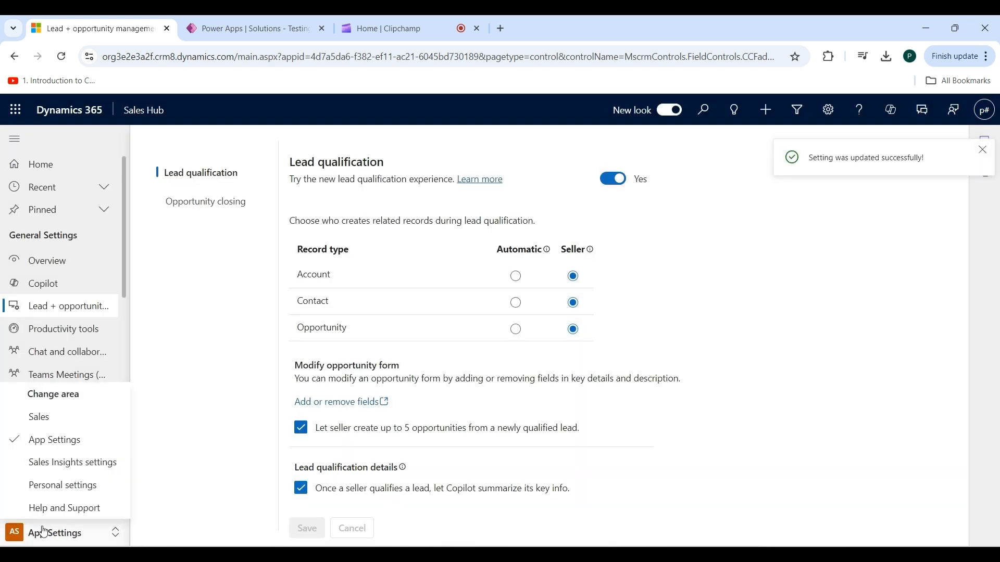
left_click(45, 417)
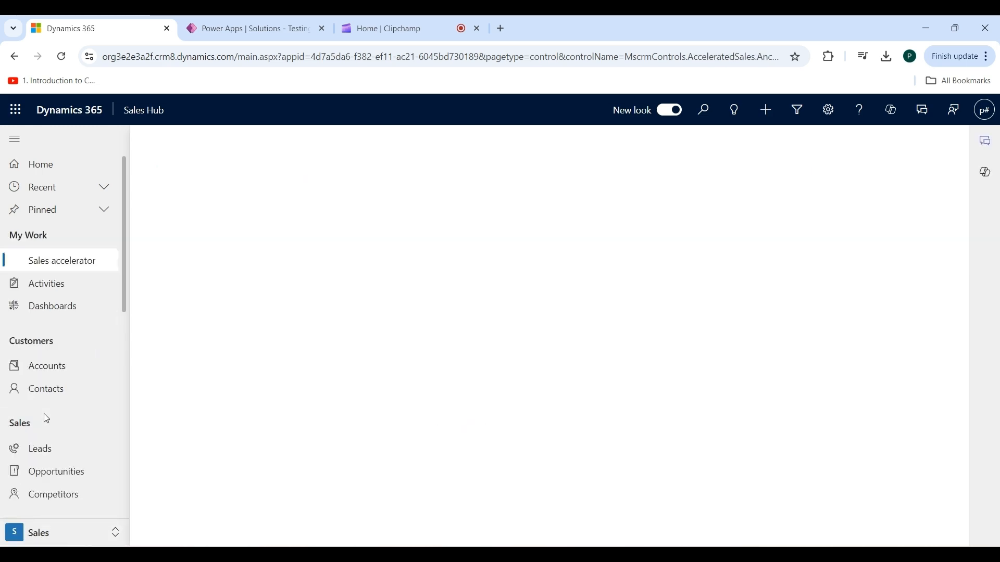
left_click(46, 453)
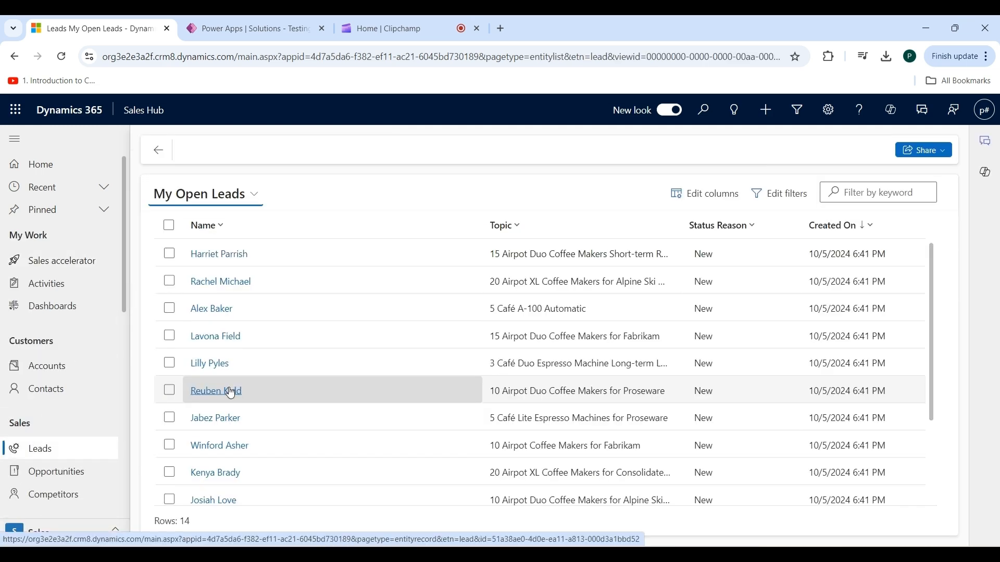
left_click(225, 285)
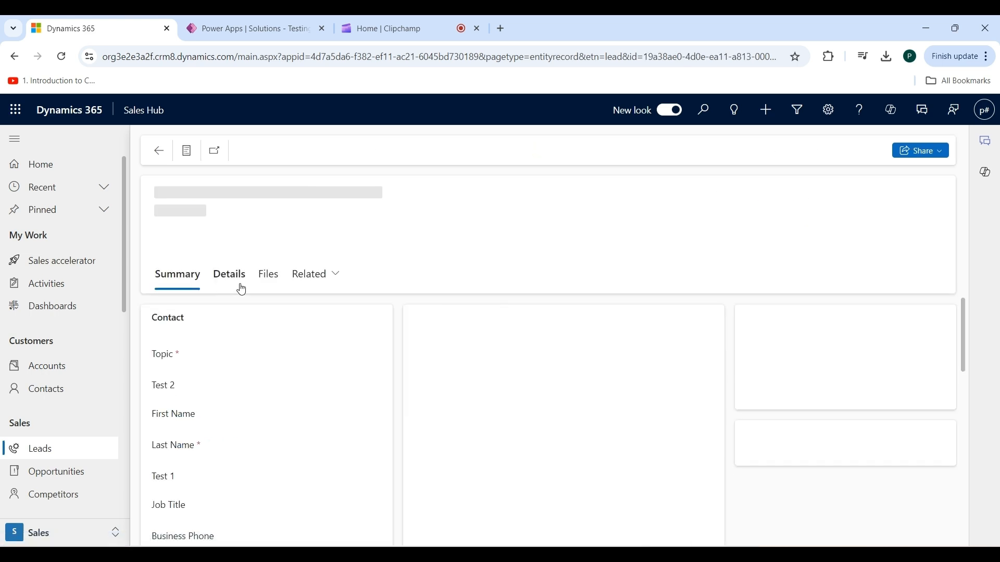
left_click(639, 156)
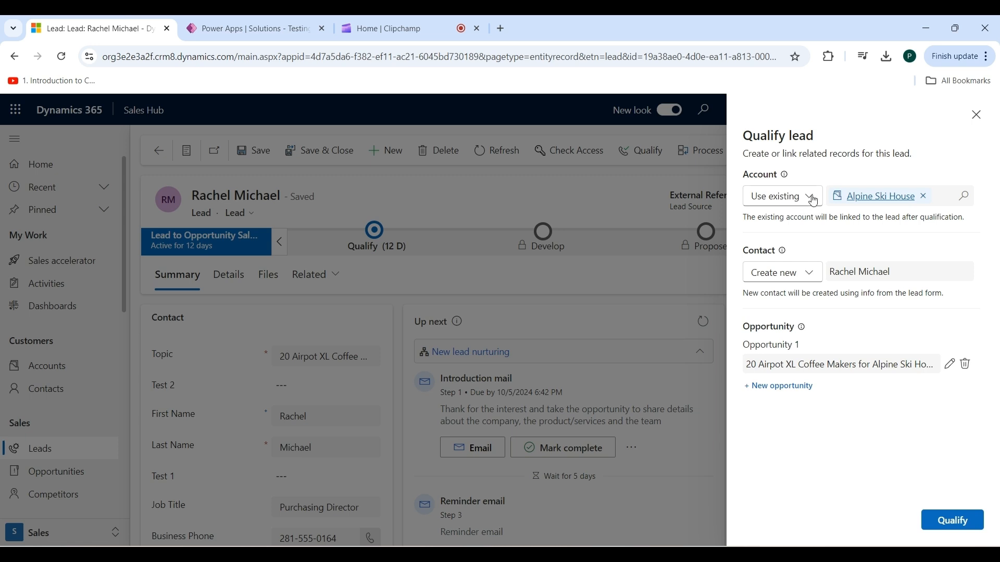
Browse the existing accounts available for linking, and try the None option for the lead's account
left_click(813, 200)
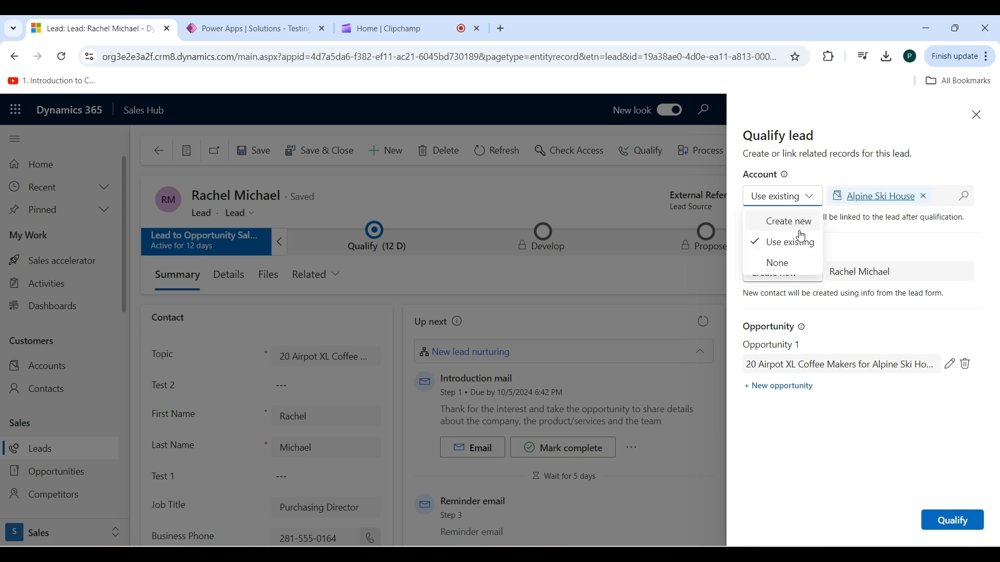
left_click(799, 254)
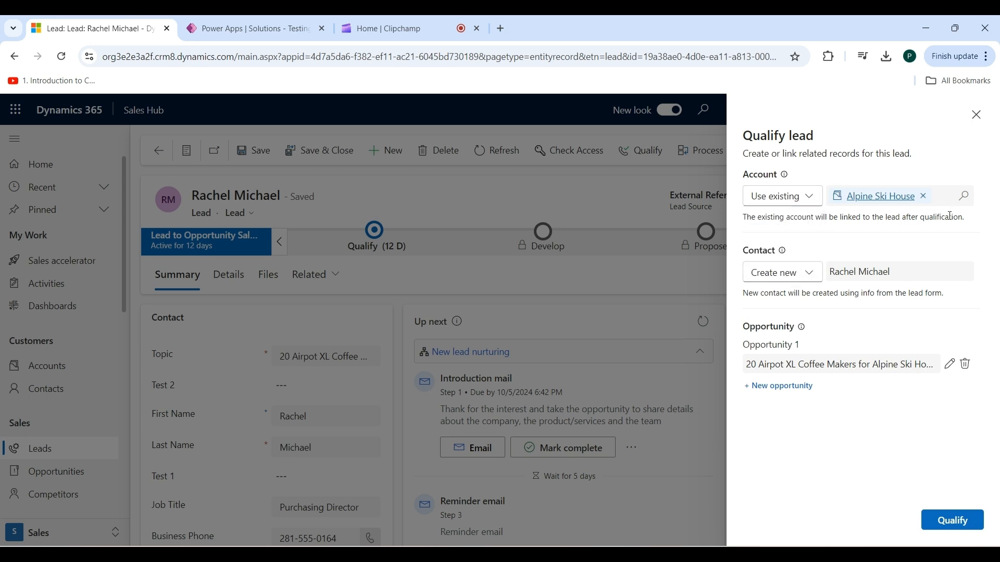
left_click(965, 200)
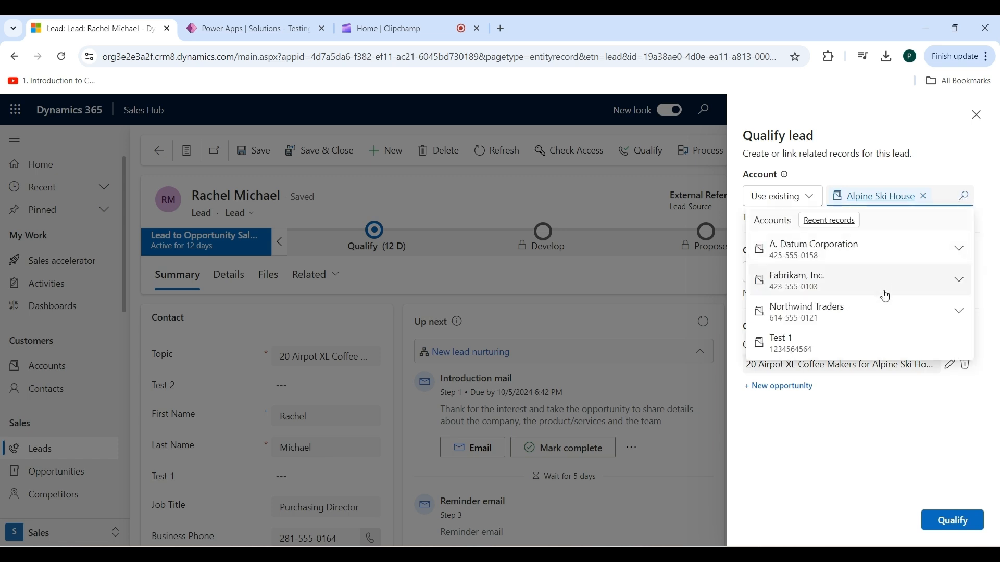
left_click(859, 176)
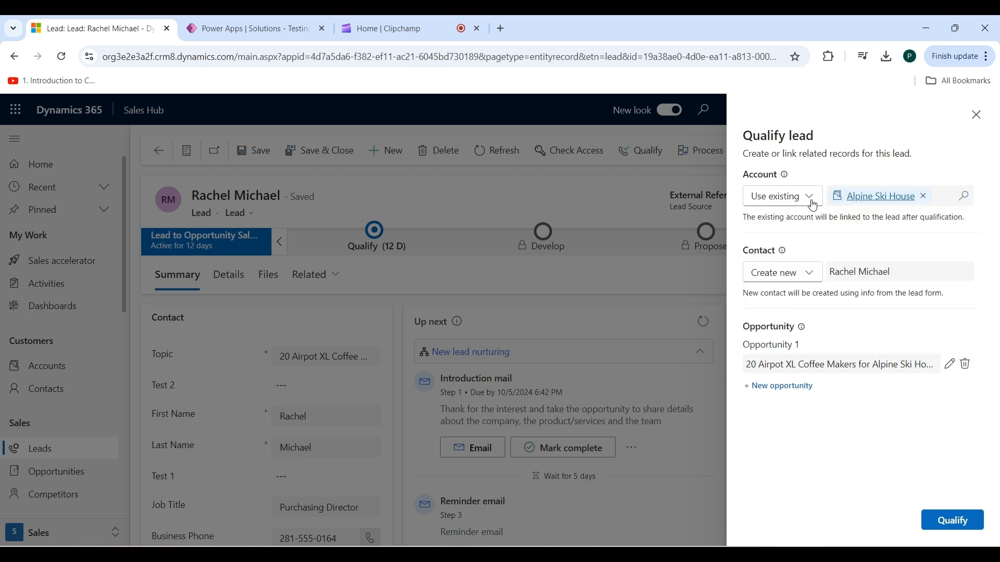
left_click(810, 203)
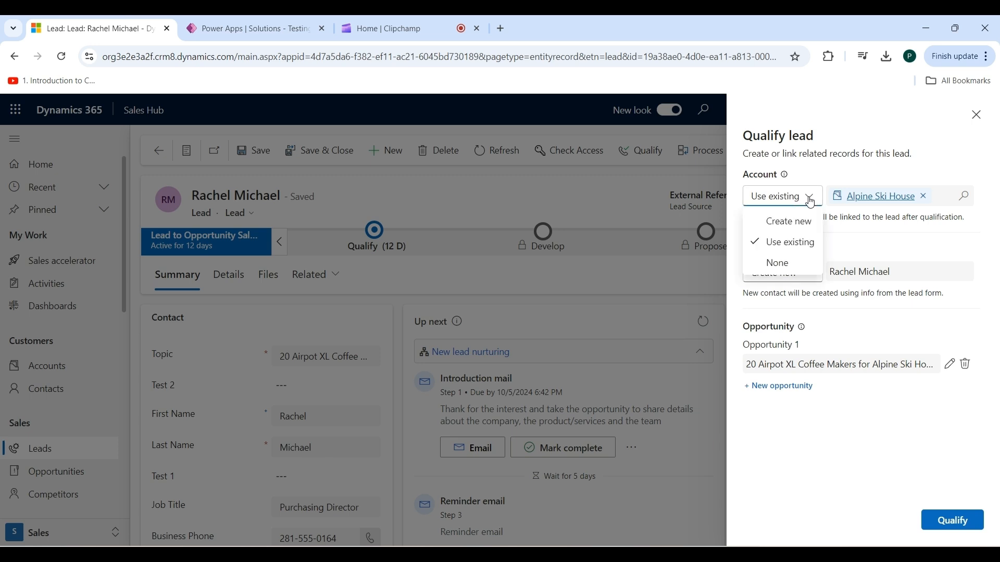
left_click(794, 265)
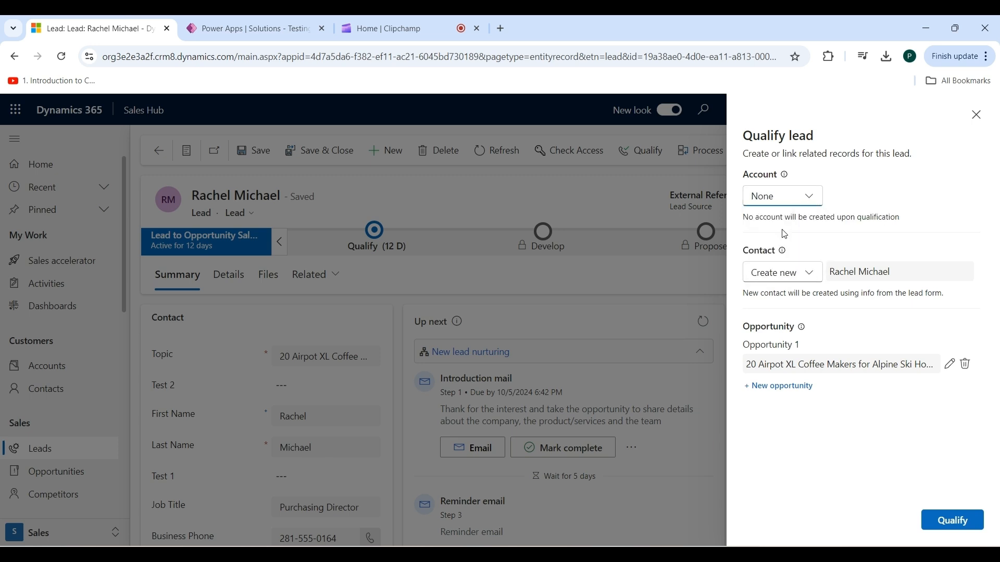
Set both the account and the contact to Create new for the lead qualification
left_click(811, 204)
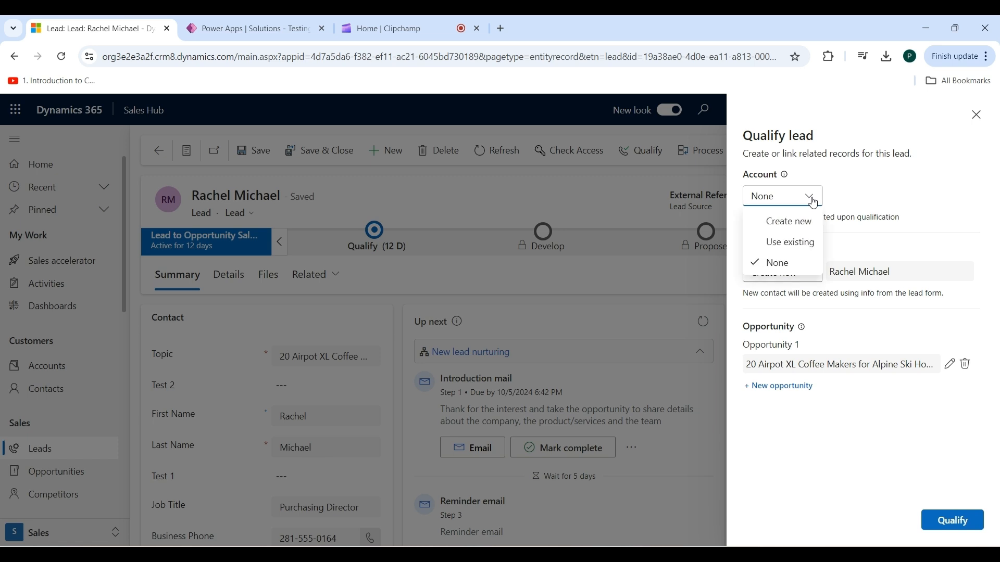
left_click(797, 227)
left_click(811, 277)
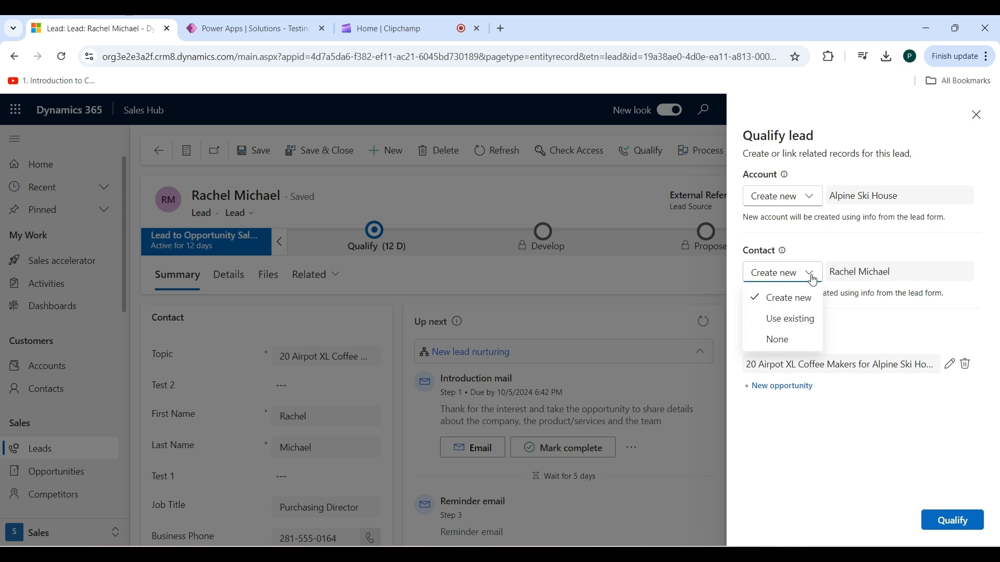
left_click(795, 303)
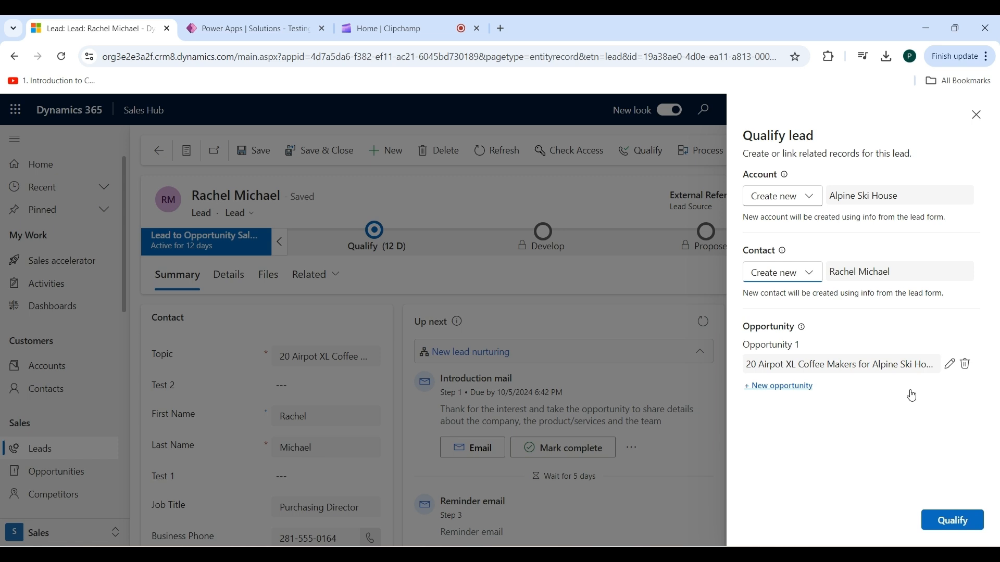
Edit Opportunity 1 by appending "New" to its topic, and save and close it
left_click(950, 367)
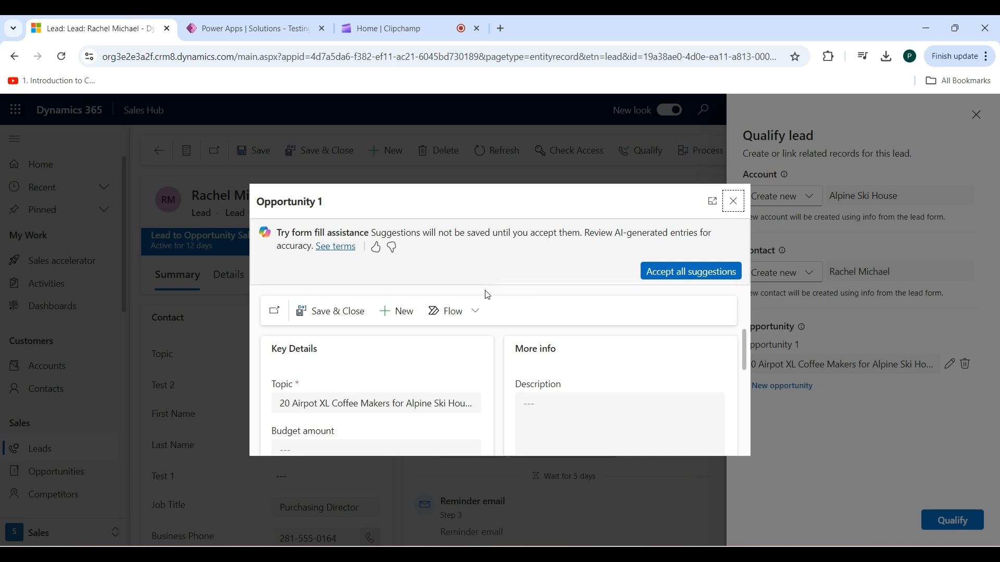
left_click(469, 404)
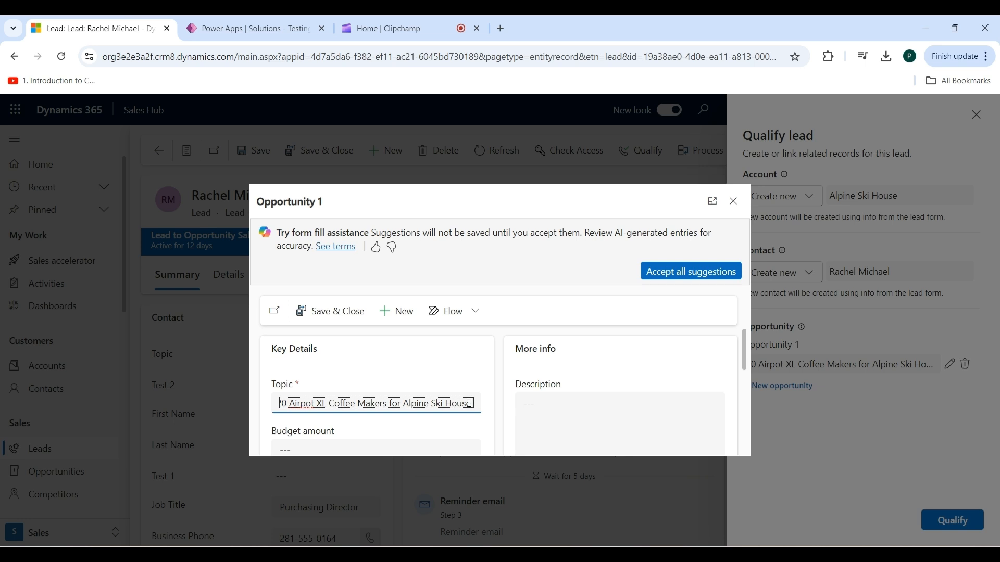
type("New")
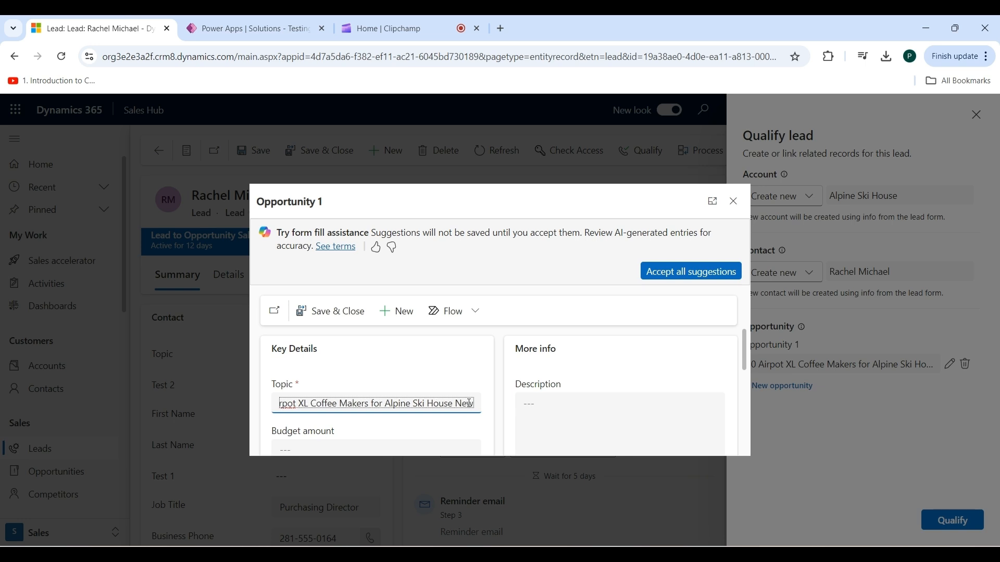
left_click(341, 316)
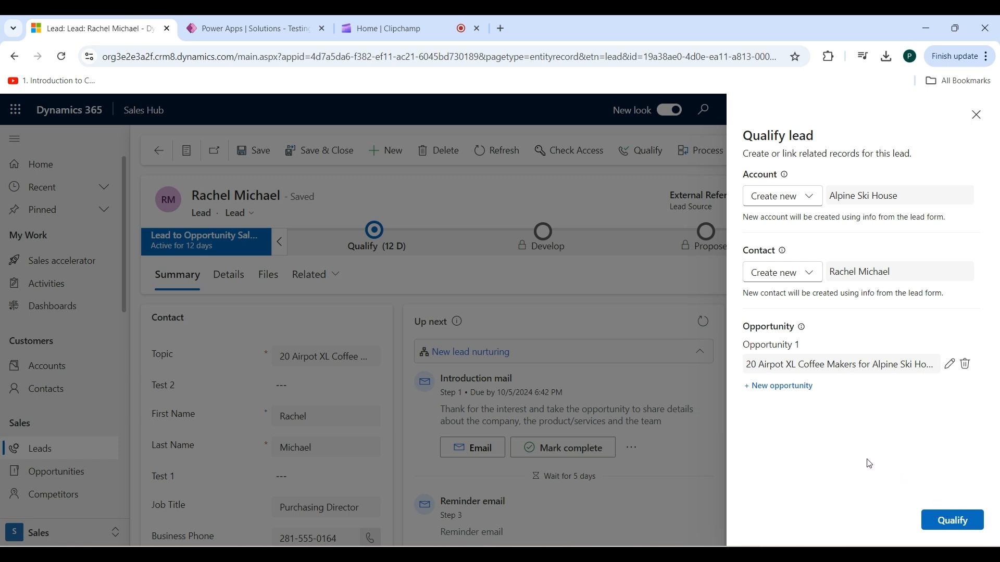
Add a second opportunity with the topic "Testing 2" and a budget amount of 2000, and save and close it
left_click(776, 388)
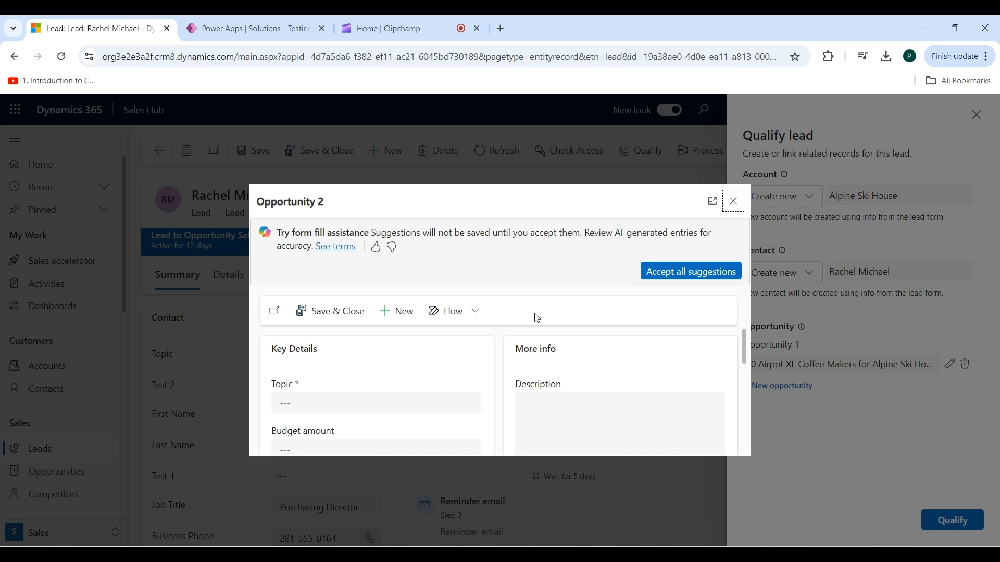
left_click(348, 403)
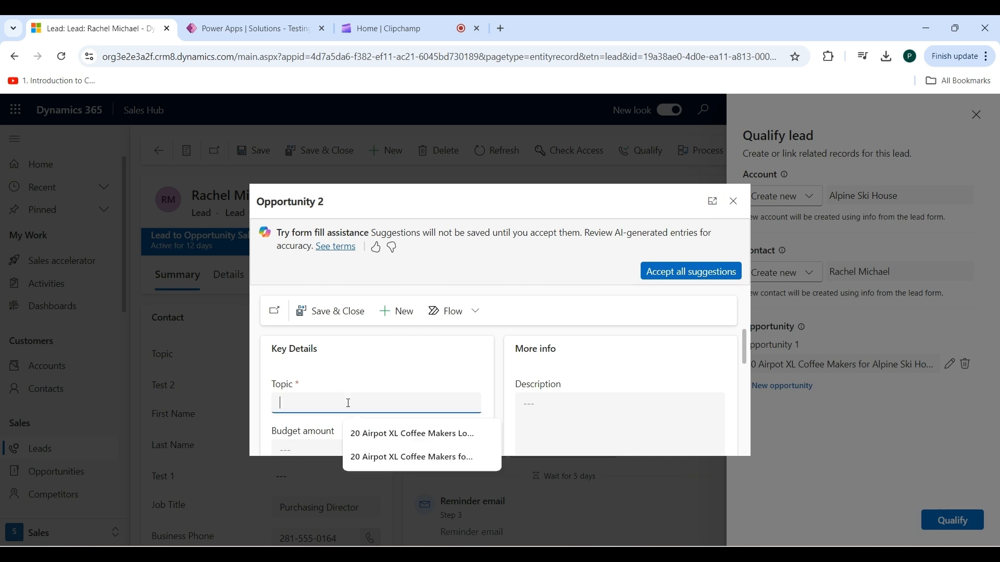
type("Test")
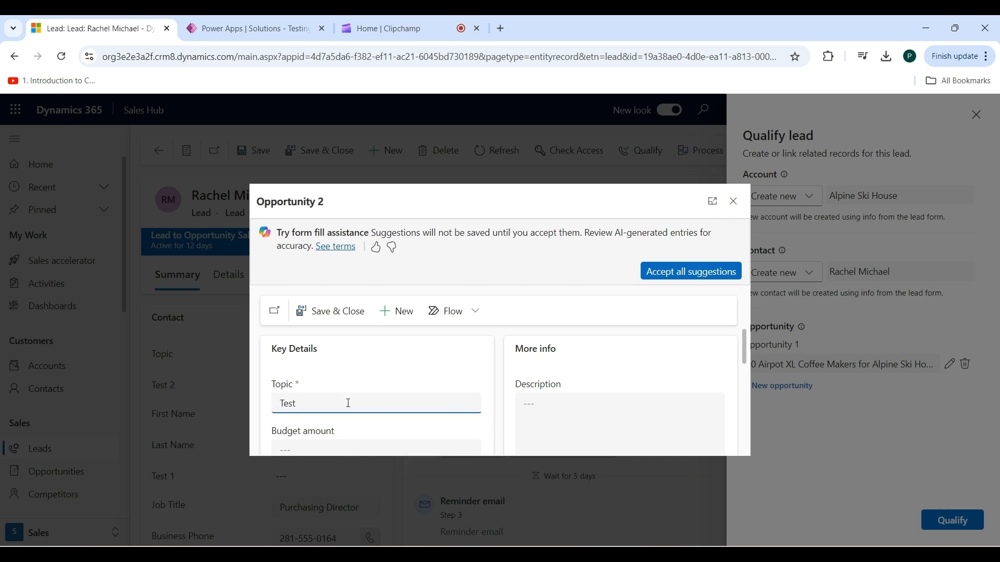
type("ing 2")
scroll(410, 366, "down", 3)
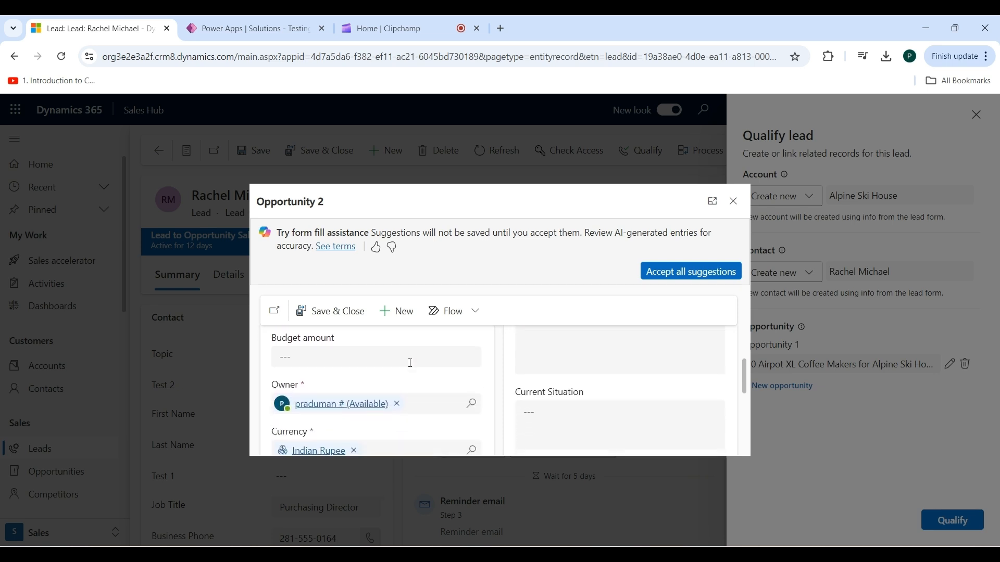
left_click(384, 358)
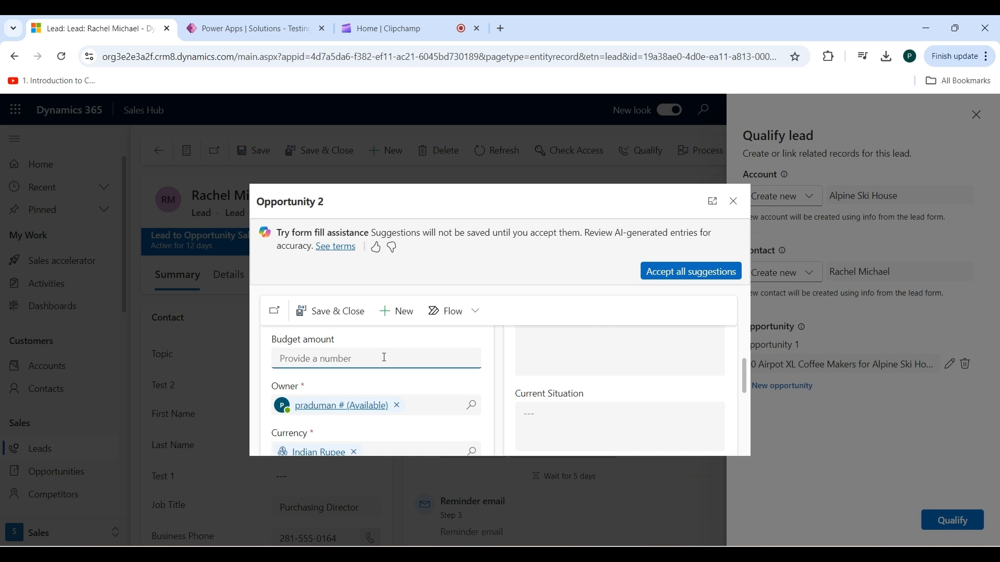
type("2000")
left_click(340, 312)
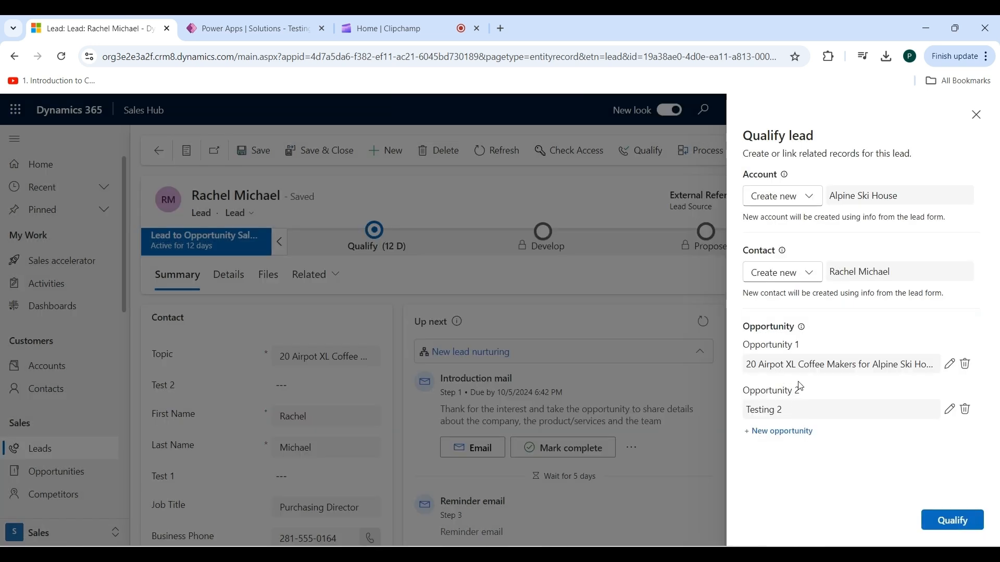
Qualify the lead and open the linked opportunity for 20 Airpot XL Coffee Makers, leaving the qualification summary
left_click(956, 520)
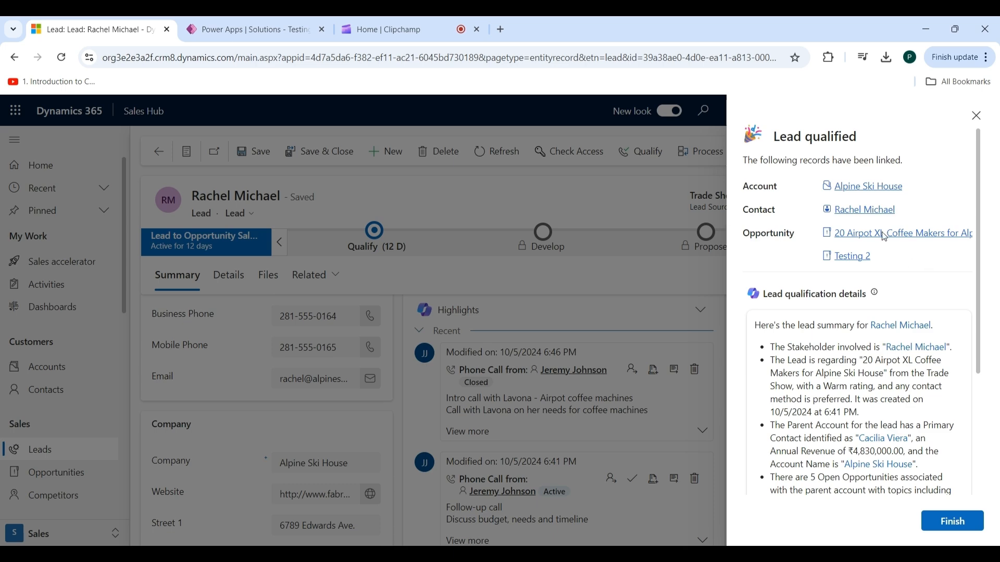
left_click(880, 236)
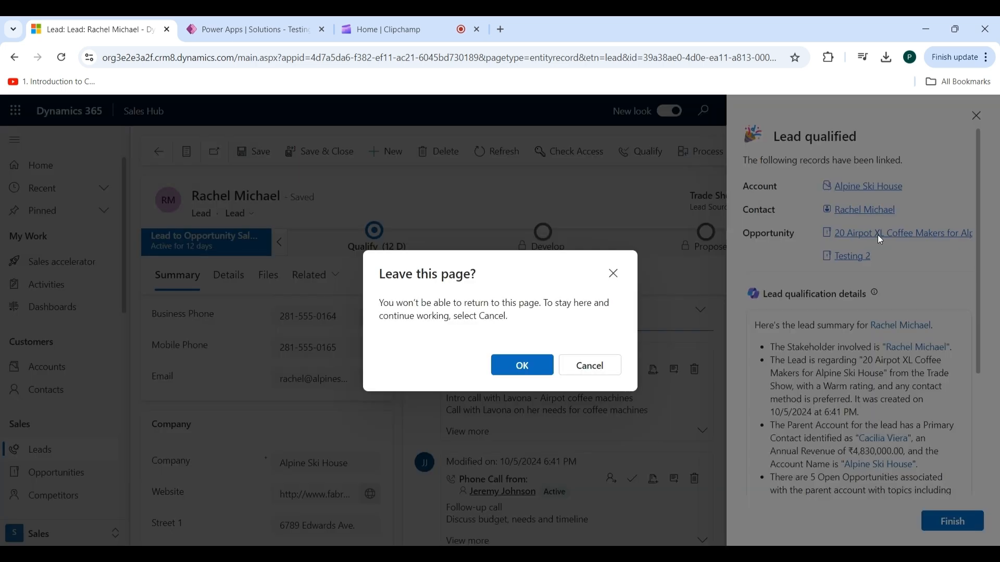
left_click(541, 367)
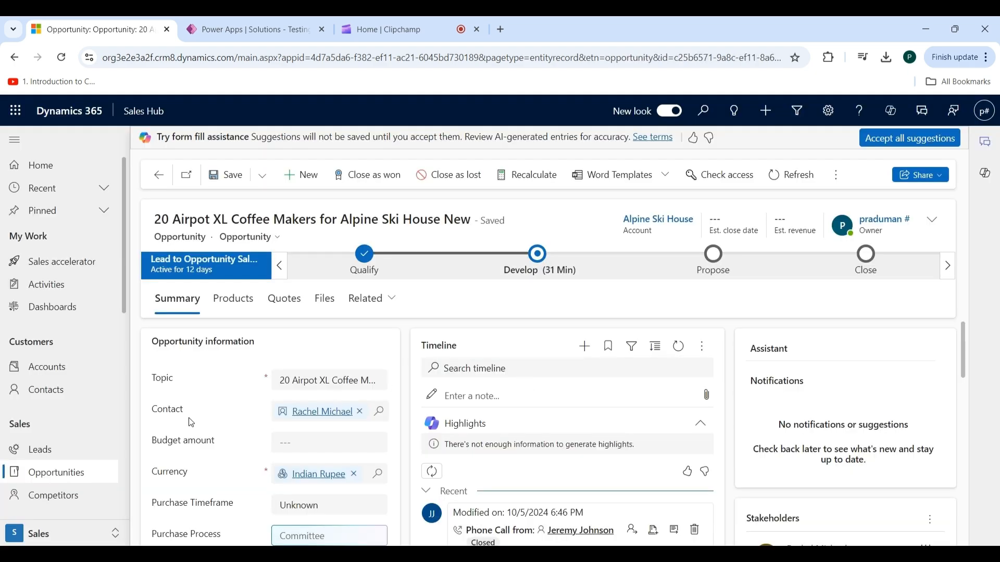
In the app's lead qualification settings, set account, contact and opportunity creation to Automatic and save, discarding the opportunity form's pending suggestions
left_click(65, 543)
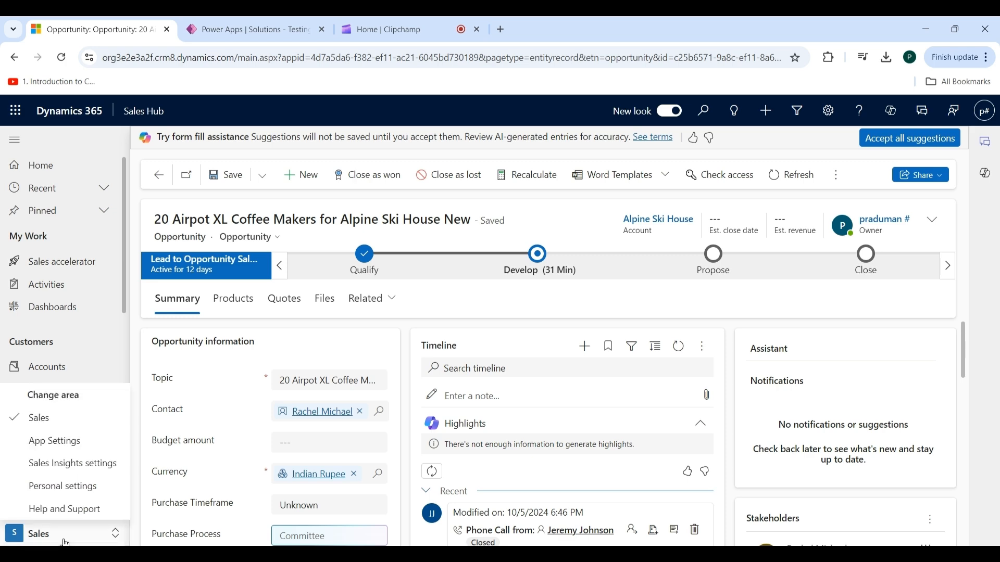
left_click(59, 446)
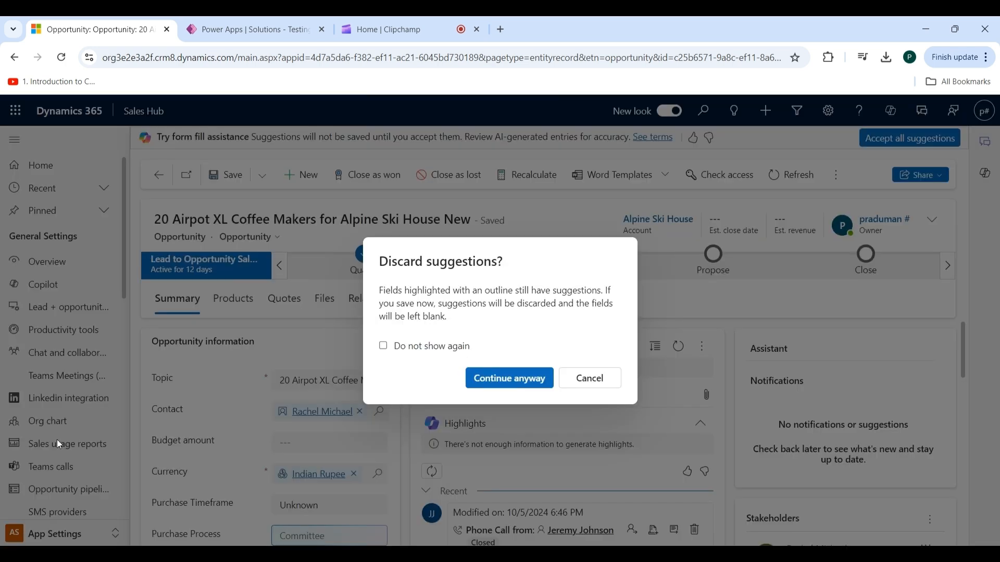
left_click(494, 378)
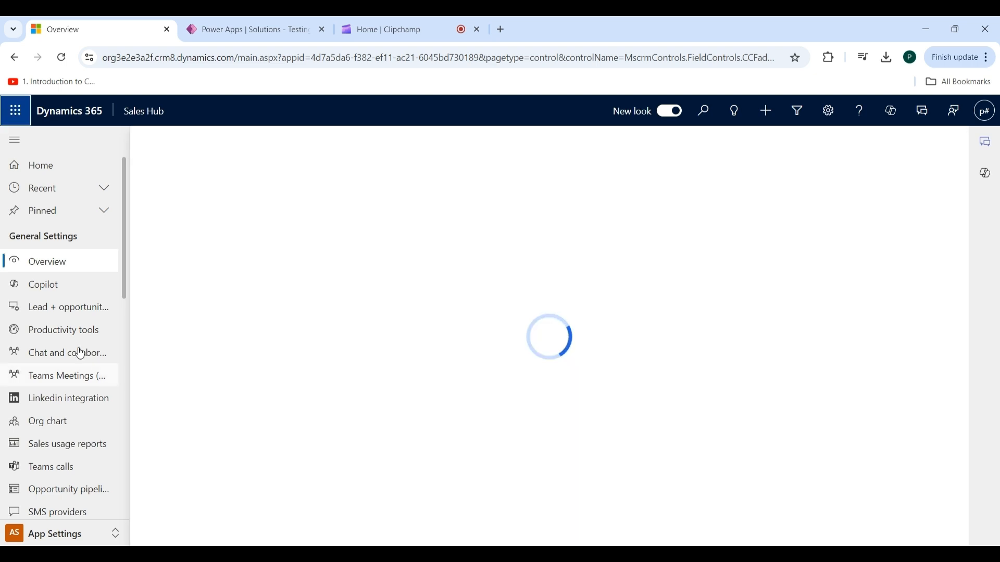
left_click(49, 310)
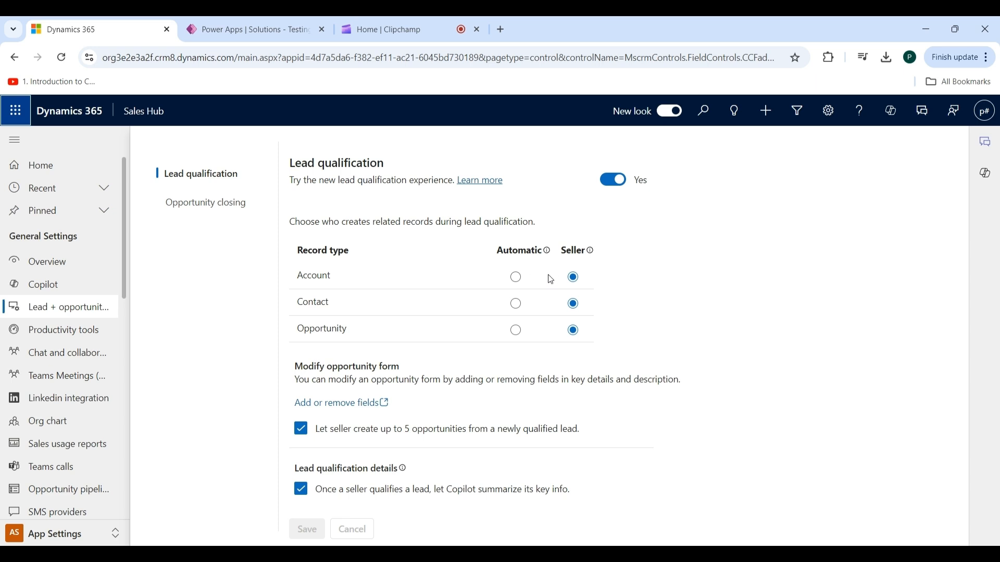
left_click(517, 279)
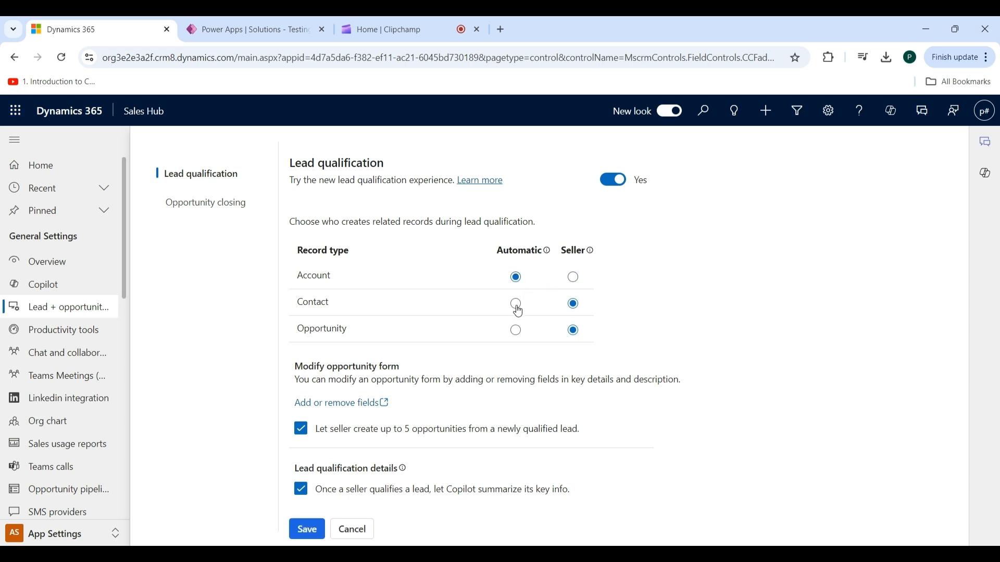
left_click(517, 306)
left_click(518, 333)
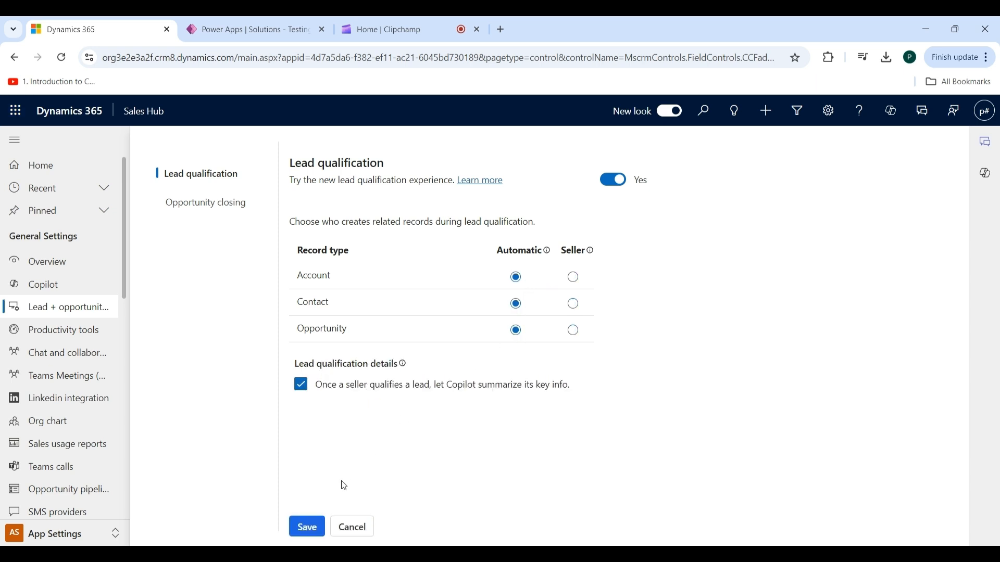
left_click(305, 532)
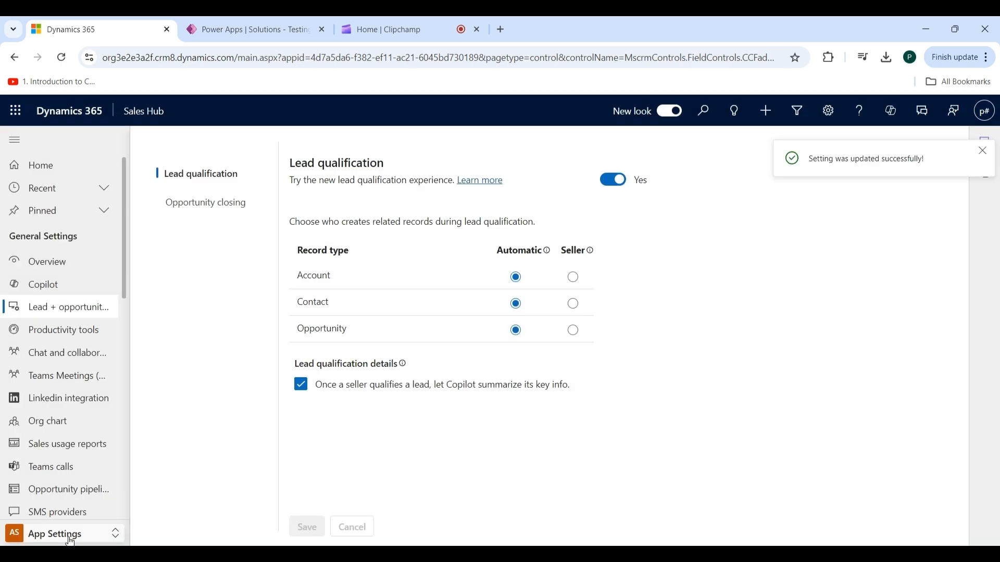
Return to the Sales area's leads and qualify the lead for 15 Airpot Duo Coffee Makers Short-term Rental with automatically created records
left_click(70, 540)
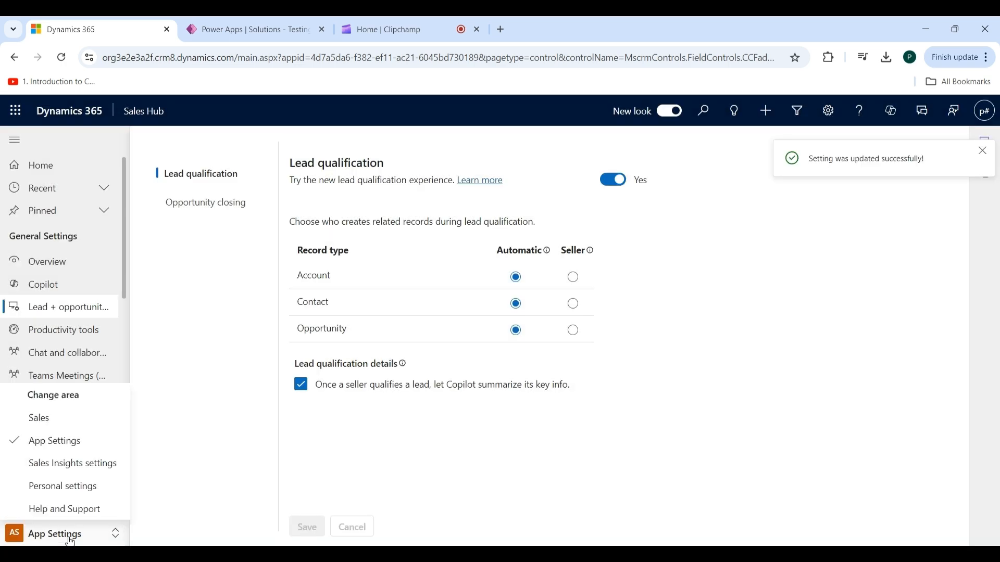
left_click(54, 419)
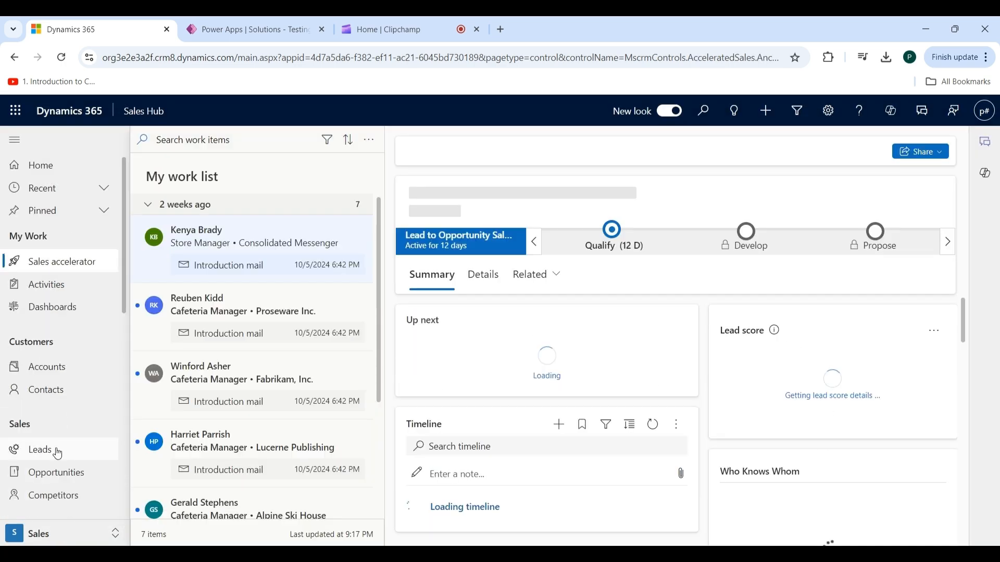
left_click(57, 450)
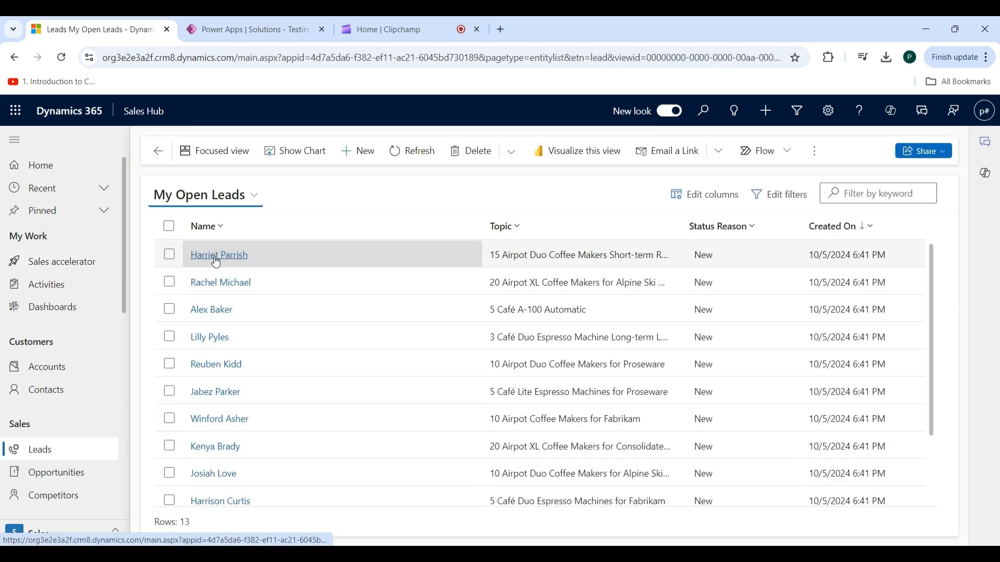
left_click(216, 256)
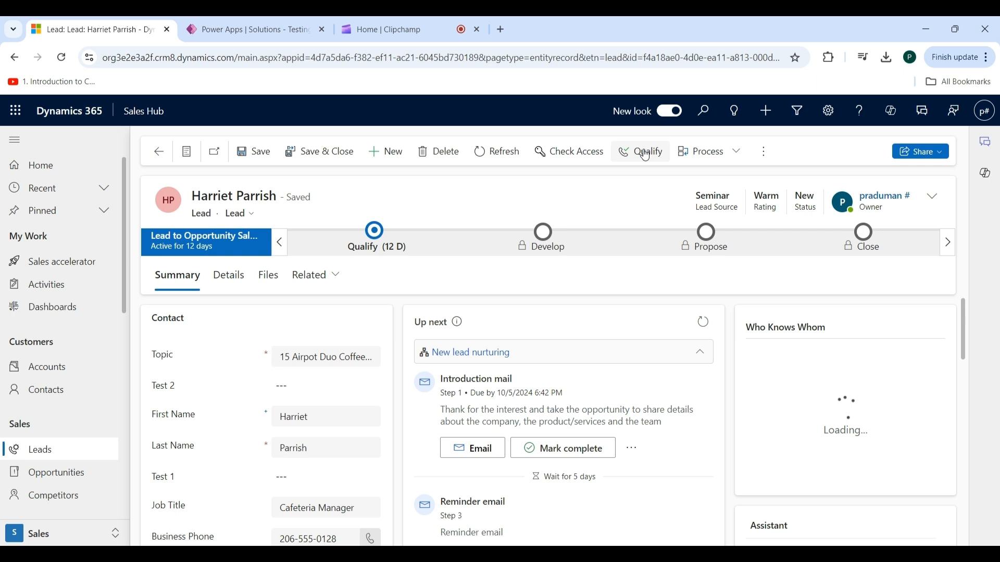
left_click(645, 155)
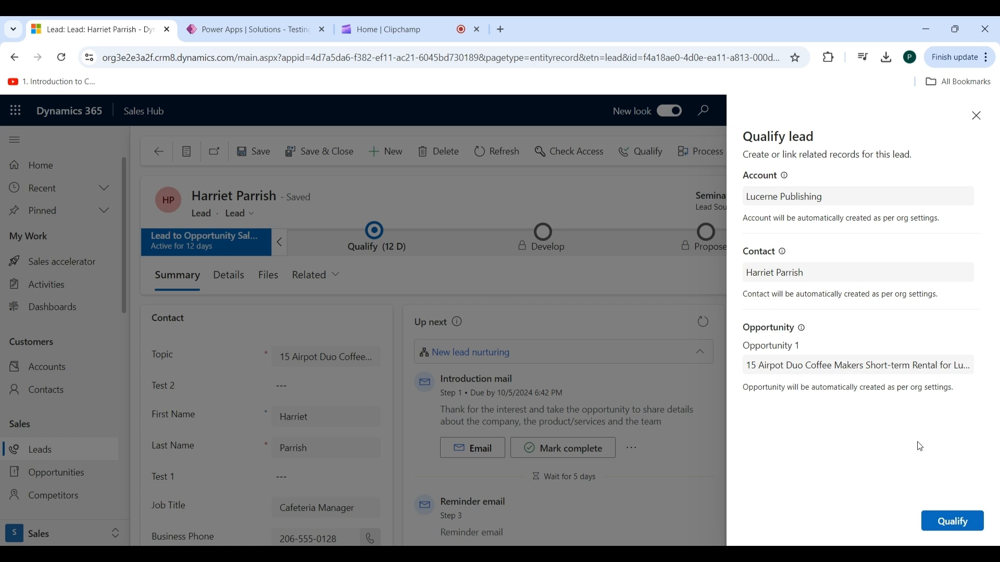
left_click(953, 522)
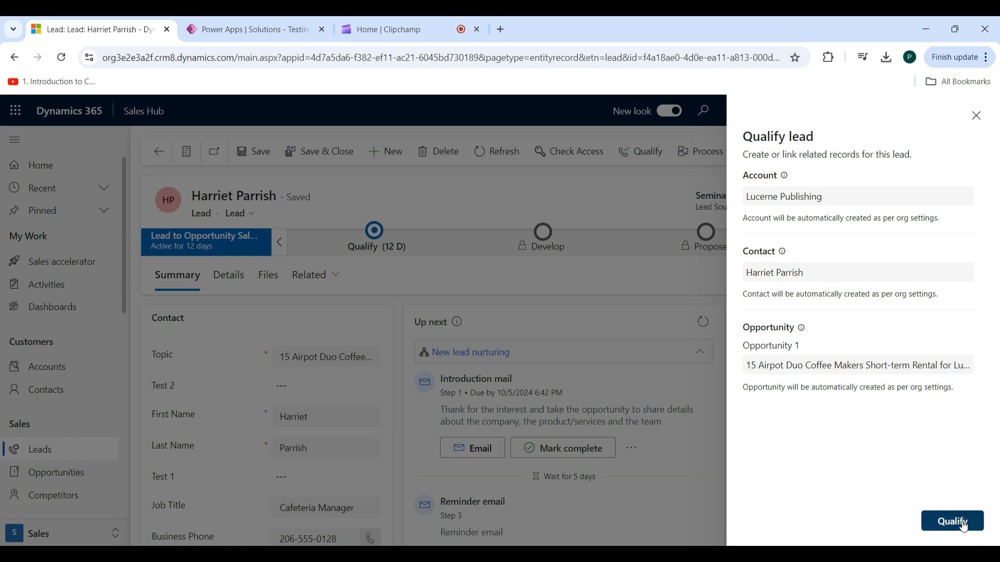